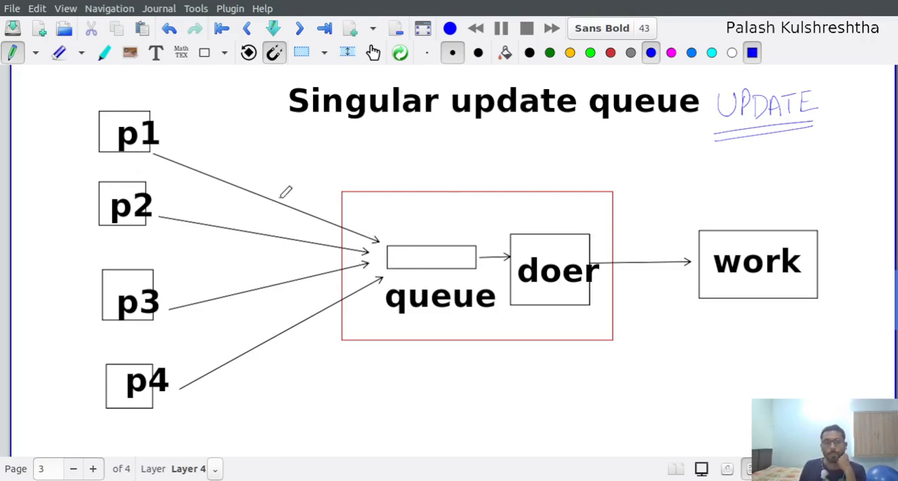
Hatch the queue slot, draw an arrow above it and write MEM↑ above the red box
{"action": "mouse_move", "coordinate": [393, 250]}
{"action": "left_mouse_down"}
{"action": "mouse_move", "coordinate": [397, 267]}
{"action": "mouse_move", "coordinate": [427, 266]}
{"action": "left_mouse_up"}
{"action": "mouse_move", "coordinate": [439, 247]}
{"action": "left_mouse_down"}
{"action": "mouse_move", "coordinate": [441, 265]}
{"action": "mouse_move", "coordinate": [468, 264]}
{"action": "left_mouse_up"}
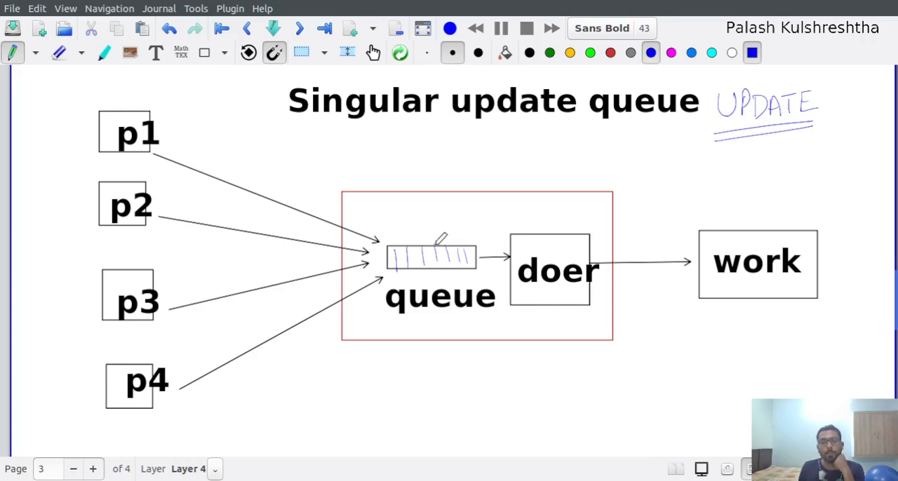
{"action": "mouse_move", "coordinate": [421, 240]}
{"action": "left_mouse_down"}
{"action": "mouse_move", "coordinate": [491, 233]}
{"action": "mouse_move", "coordinate": [484, 240]}
{"action": "left_mouse_up"}
{"action": "mouse_move", "coordinate": [534, 186]}
{"action": "left_mouse_down"}
{"action": "mouse_move", "coordinate": [570, 184]}
{"action": "mouse_move", "coordinate": [593, 165]}
{"action": "mouse_move", "coordinate": [595, 179]}
{"action": "mouse_move", "coordinate": [611, 161]}
{"action": "left_mouse_up"}
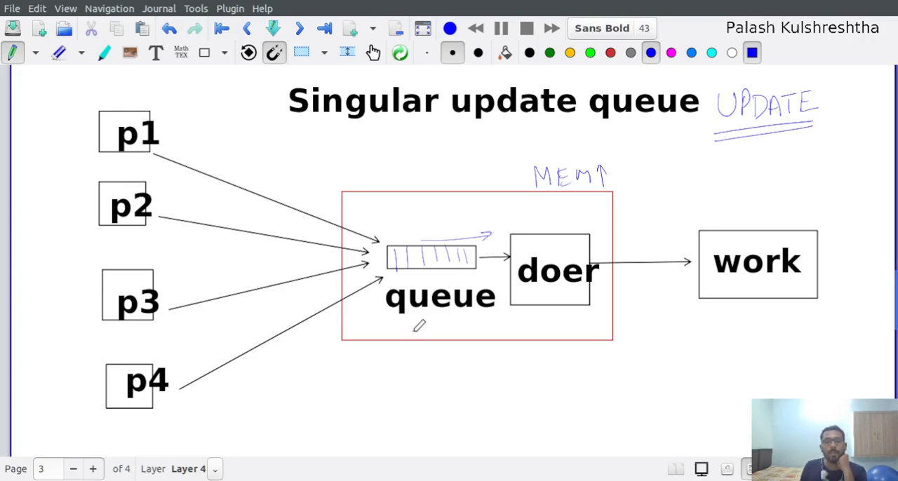
Write an underlined Bounded below the red box and circle the MEM↑ note
{"action": "mouse_move", "coordinate": [397, 355]}
{"action": "left_mouse_down"}
{"action": "mouse_move", "coordinate": [407, 376]}
{"action": "mouse_move", "coordinate": [430, 372]}
{"action": "left_mouse_up"}
{"action": "mouse_move", "coordinate": [433, 361]}
{"action": "left_mouse_down"}
{"action": "mouse_move", "coordinate": [459, 372]}
{"action": "mouse_move", "coordinate": [465, 347]}
{"action": "mouse_move", "coordinate": [477, 370]}
{"action": "mouse_move", "coordinate": [482, 350]}
{"action": "left_mouse_up"}
{"action": "left_click_drag", "start_coordinate": [404, 393], "coordinate": [489, 385]}
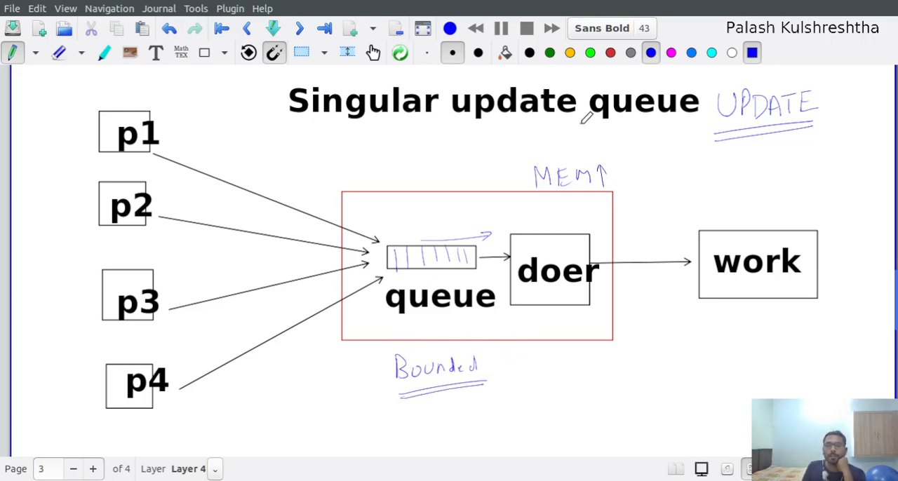
{"action": "left_click_drag", "start_coordinate": [590, 141], "coordinate": [593, 144]}
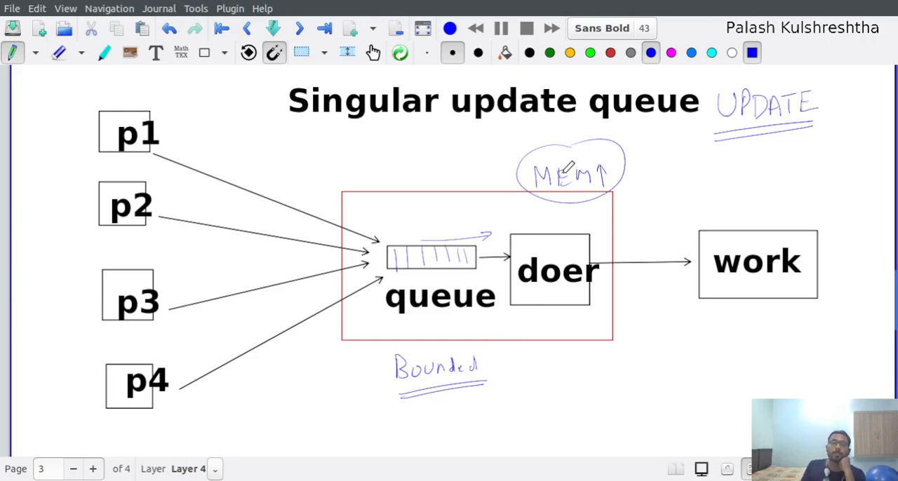
Circle each of the four producers p1, p2, p3 and p4
{"action": "left_click_drag", "start_coordinate": [137, 105], "coordinate": [141, 107]}
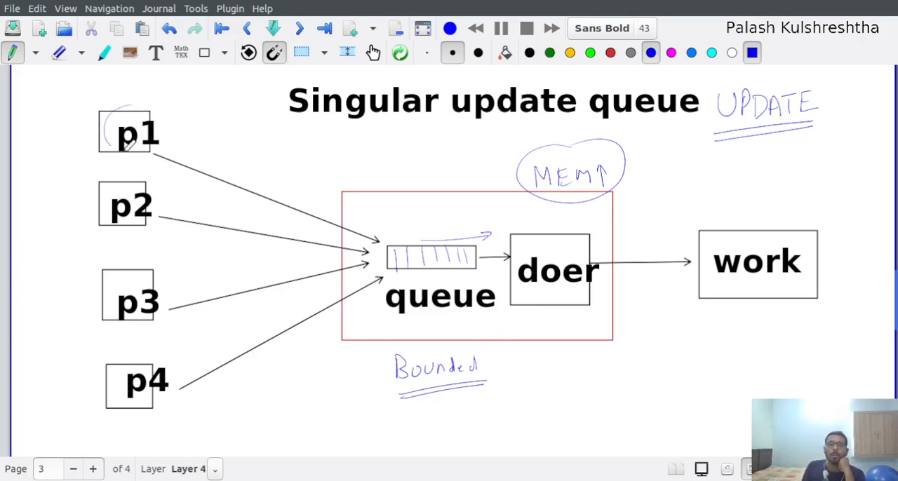
{"action": "left_click_drag", "start_coordinate": [137, 179], "coordinate": [140, 181]}
{"action": "left_click_drag", "start_coordinate": [144, 268], "coordinate": [147, 270]}
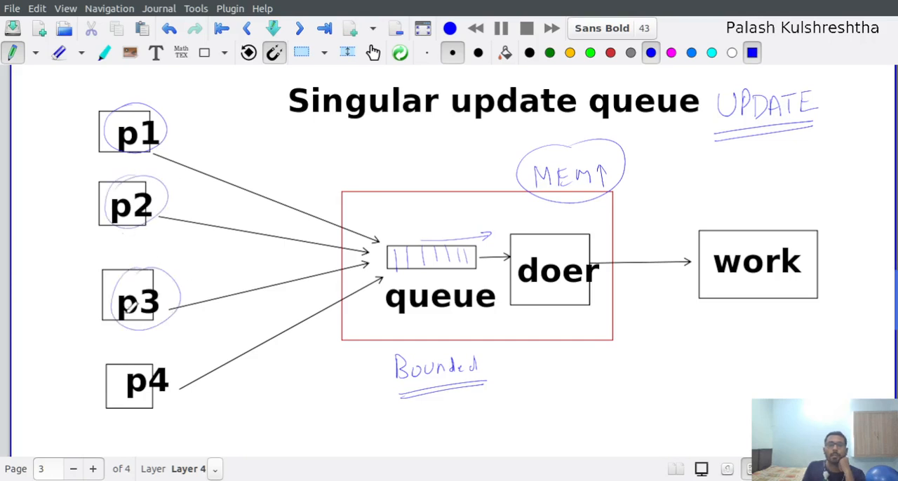
{"action": "left_click_drag", "start_coordinate": [161, 357], "coordinate": [149, 393]}
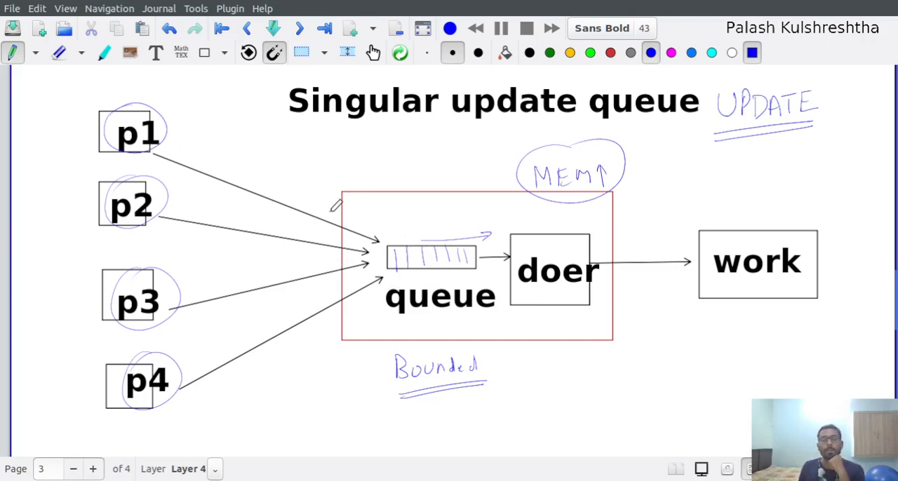
Sketch a lens across the incoming arrows, mark the p4 arrow tip, underline queue and re-circle p4
{"action": "left_click_drag", "start_coordinate": [323, 193], "coordinate": [326, 320]}
{"action": "left_click_drag", "start_coordinate": [303, 208], "coordinate": [317, 308]}
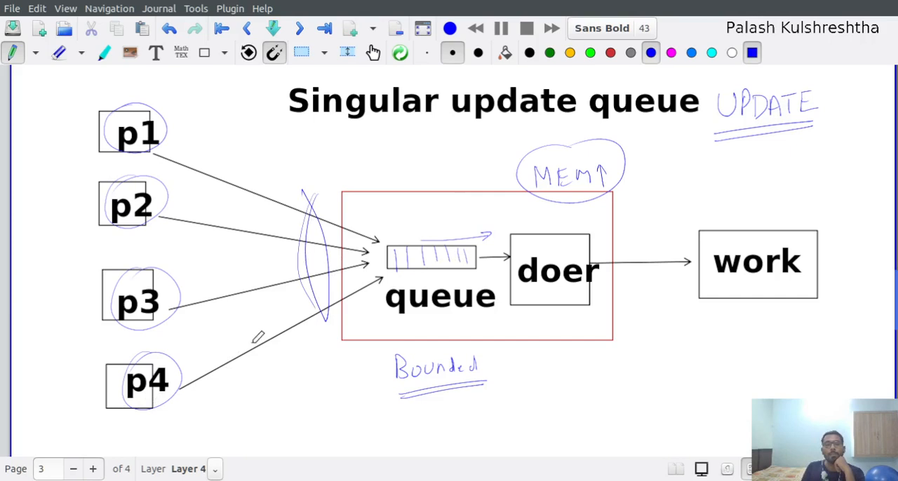
{"action": "left_click_drag", "start_coordinate": [375, 282], "coordinate": [385, 278]}
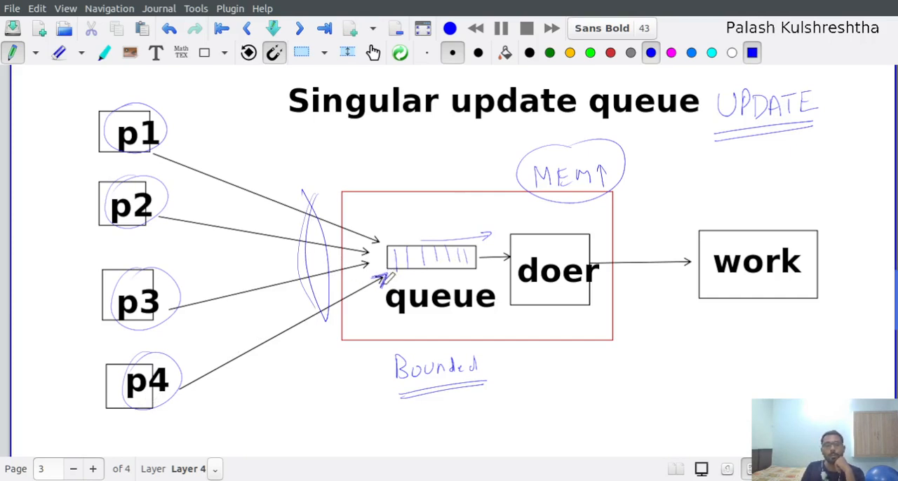
{"action": "left_click_drag", "start_coordinate": [410, 315], "coordinate": [491, 308]}
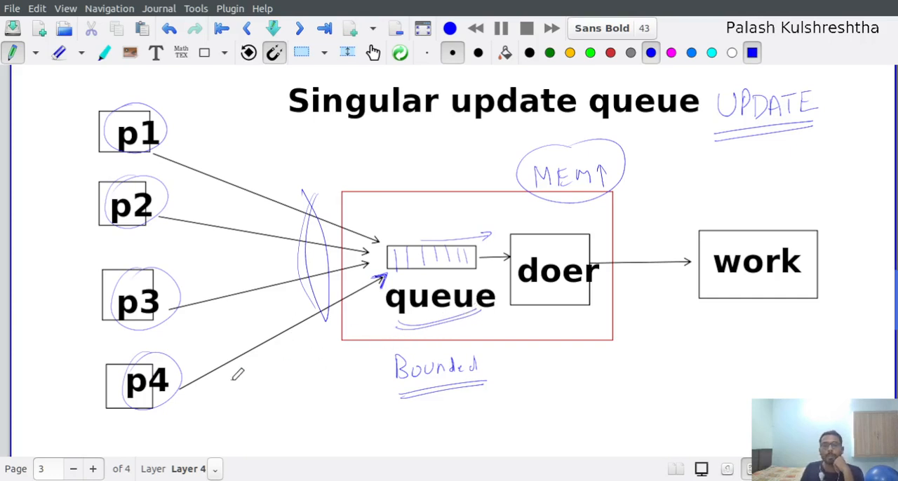
{"action": "left_click_drag", "start_coordinate": [160, 363], "coordinate": [168, 381]}
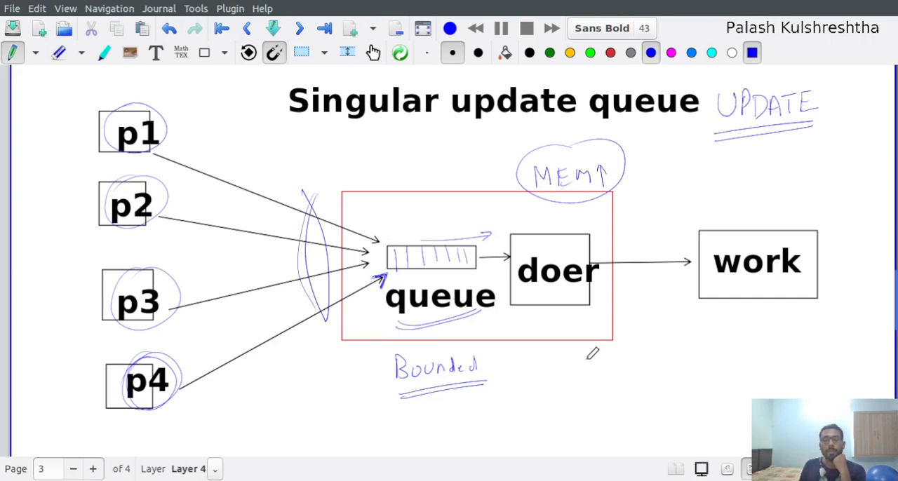
Write BLOCKING below the red box, retrace the p4 arrow, re-underline queue and outline a slot above it
{"action": "mouse_move", "coordinate": [572, 359]}
{"action": "left_mouse_down"}
{"action": "mouse_move", "coordinate": [590, 386]}
{"action": "mouse_move", "coordinate": [616, 386]}
{"action": "mouse_move", "coordinate": [637, 365]}
{"action": "mouse_move", "coordinate": [695, 377]}
{"action": "mouse_move", "coordinate": [596, 404]}
{"action": "mouse_move", "coordinate": [687, 388]}
{"action": "left_mouse_up"}
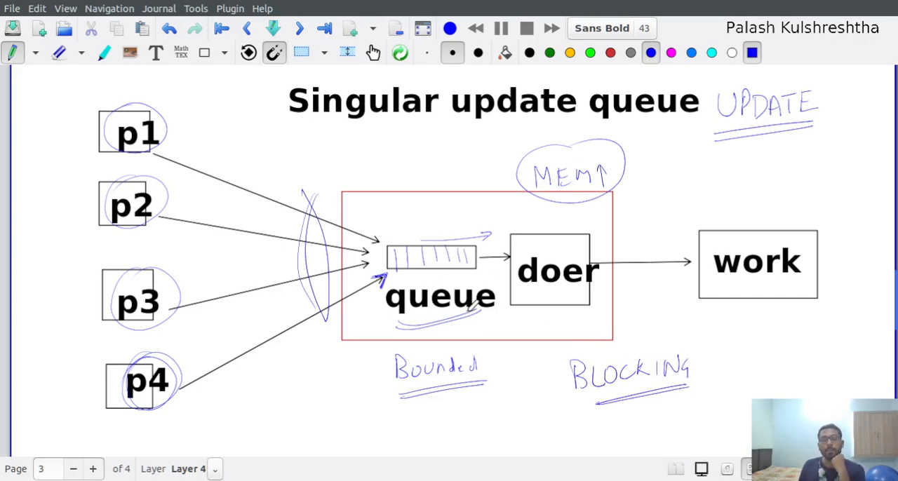
{"action": "left_click_drag", "start_coordinate": [183, 385], "coordinate": [384, 272]}
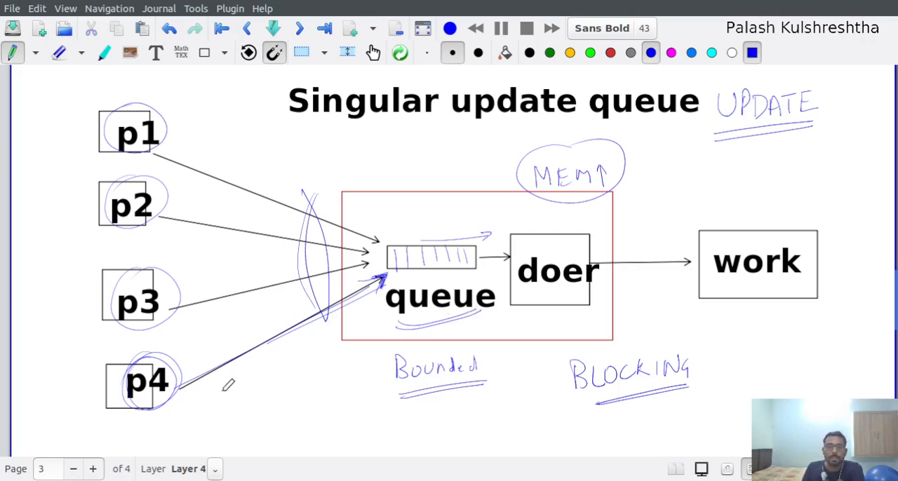
{"action": "left_click_drag", "start_coordinate": [397, 316], "coordinate": [484, 309]}
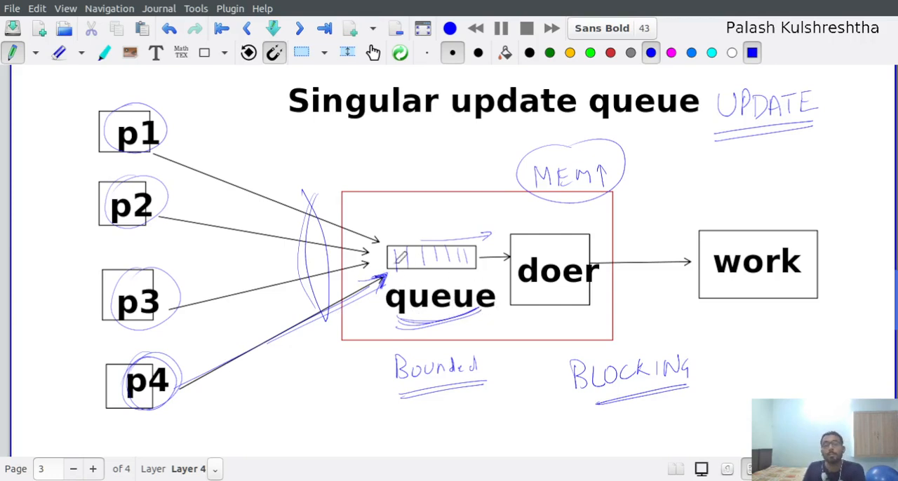
{"action": "mouse_move", "coordinate": [385, 237]}
{"action": "left_mouse_down"}
{"action": "mouse_move", "coordinate": [477, 232]}
{"action": "mouse_move", "coordinate": [391, 239]}
{"action": "mouse_move", "coordinate": [399, 221]}
{"action": "mouse_move", "coordinate": [484, 215]}
{"action": "mouse_move", "coordinate": [479, 237]}
{"action": "left_mouse_up"}
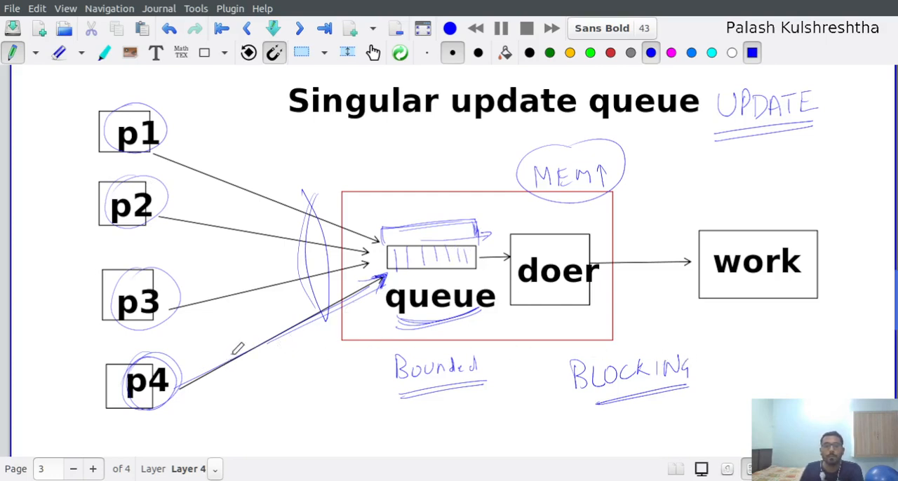
Highlight the p4 arrow and circle the p4 producer in cyan, then return to the blue pen
{"action": "left_click_drag", "start_coordinate": [187, 386], "coordinate": [295, 323]}
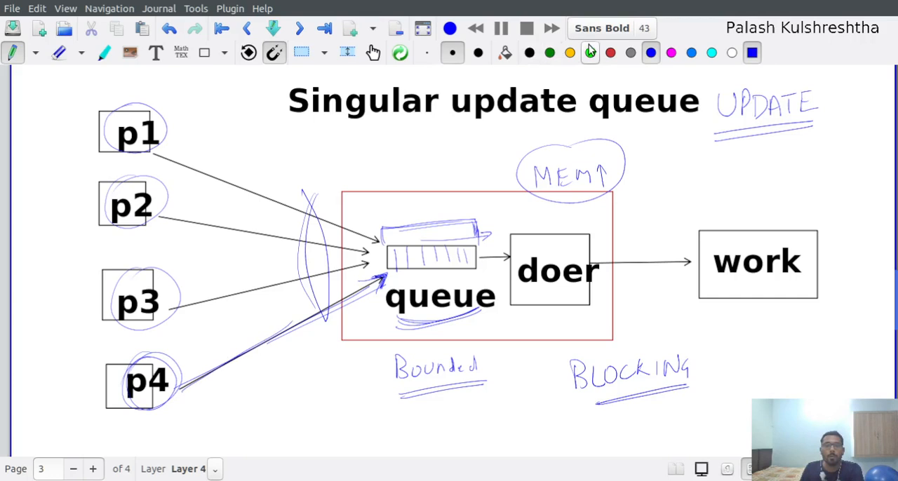
{"action": "left_click", "coordinate": [105, 53]}
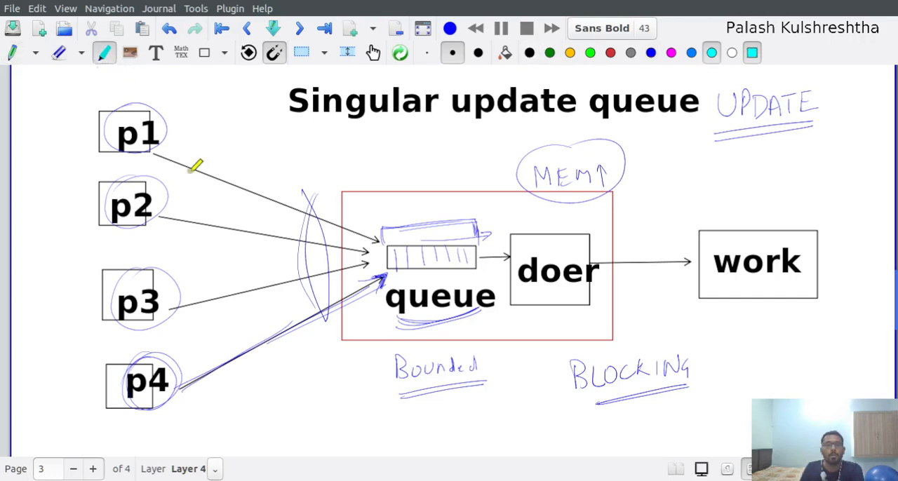
{"action": "left_click_drag", "start_coordinate": [183, 398], "coordinate": [373, 260]}
{"action": "mouse_move", "coordinate": [211, 375]}
{"action": "left_mouse_down"}
{"action": "mouse_move", "coordinate": [414, 263]}
{"action": "mouse_move", "coordinate": [383, 281]}
{"action": "left_mouse_up"}
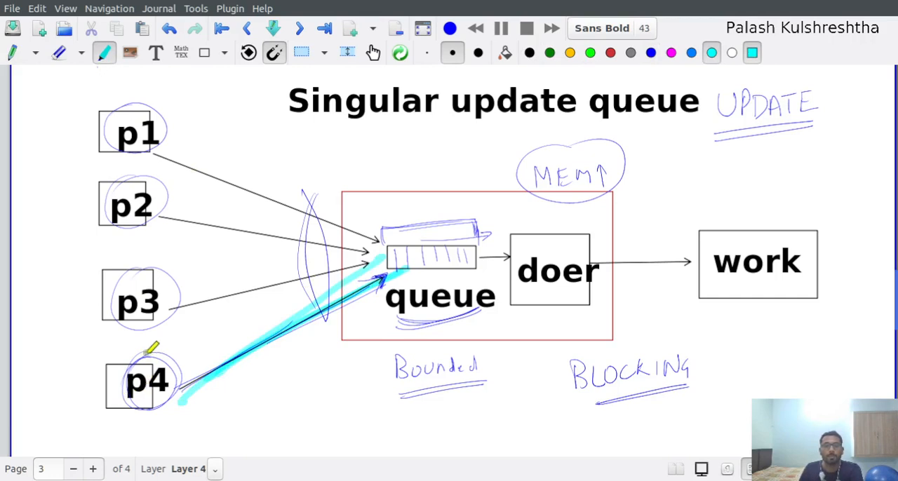
{"action": "left_click_drag", "start_coordinate": [151, 347], "coordinate": [144, 403]}
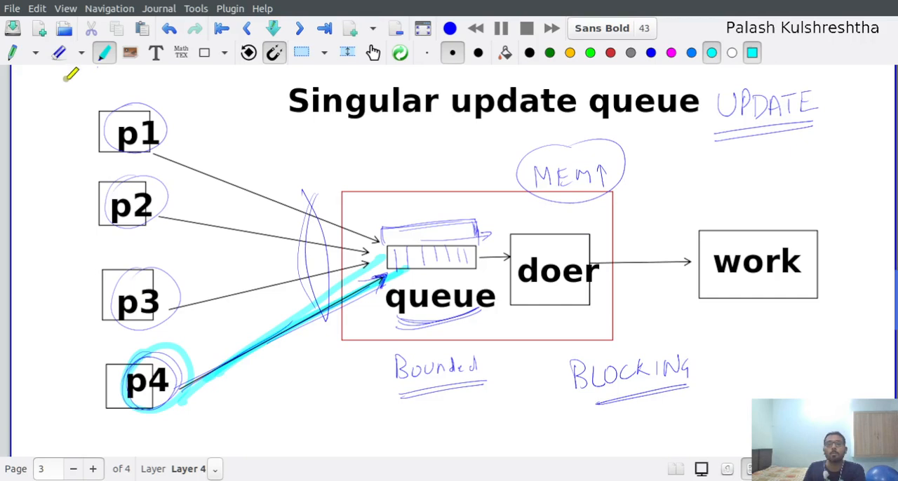
{"action": "left_click", "coordinate": [12, 53]}
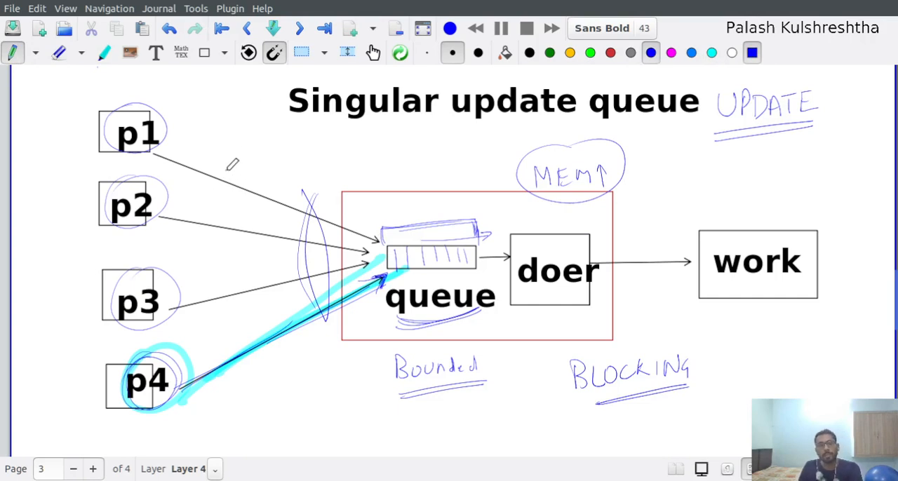
Cross out the p1 arrow with a reinforced X
{"action": "left_click_drag", "start_coordinate": [214, 157], "coordinate": [240, 211]}
{"action": "left_click_drag", "start_coordinate": [243, 146], "coordinate": [200, 202]}
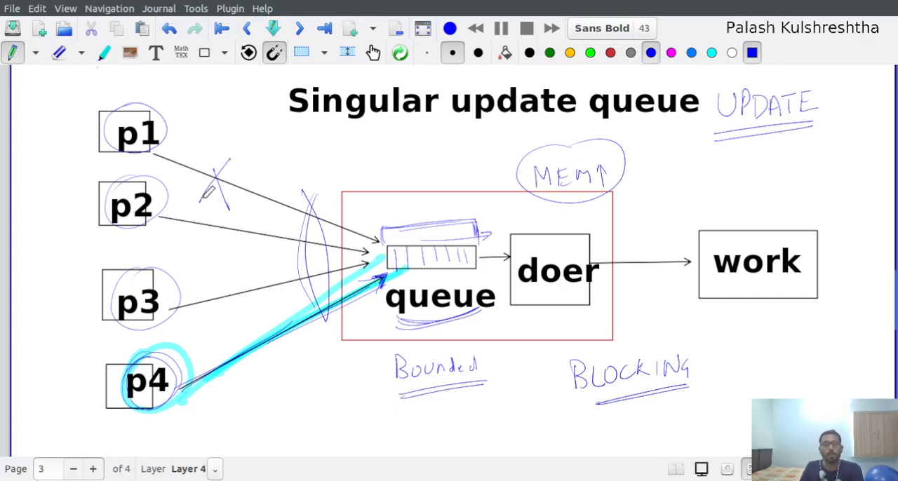
{"action": "left_click_drag", "start_coordinate": [204, 156], "coordinate": [234, 199]}
{"action": "mouse_move", "coordinate": [226, 161]}
{"action": "left_mouse_down"}
{"action": "mouse_move", "coordinate": [211, 181]}
{"action": "mouse_move", "coordinate": [228, 203]}
{"action": "left_mouse_up"}
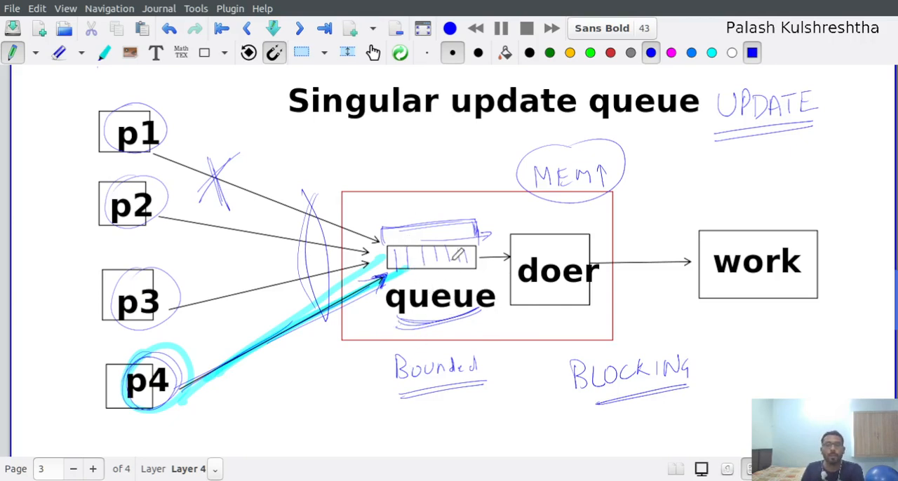
Circle queue, brace producers p1–p4, add an arrow from MEM↑ and underline the title
{"action": "left_click_drag", "start_coordinate": [434, 262], "coordinate": [495, 291]}
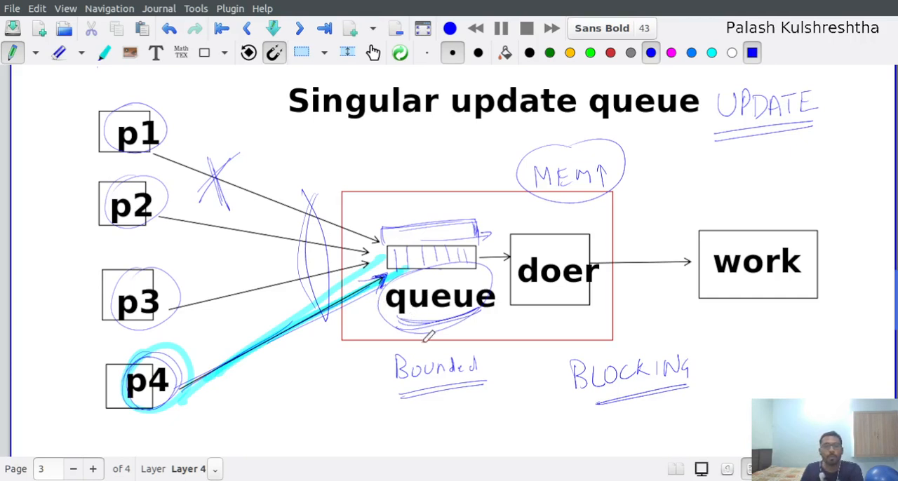
{"action": "left_click_drag", "start_coordinate": [72, 119], "coordinate": [95, 442]}
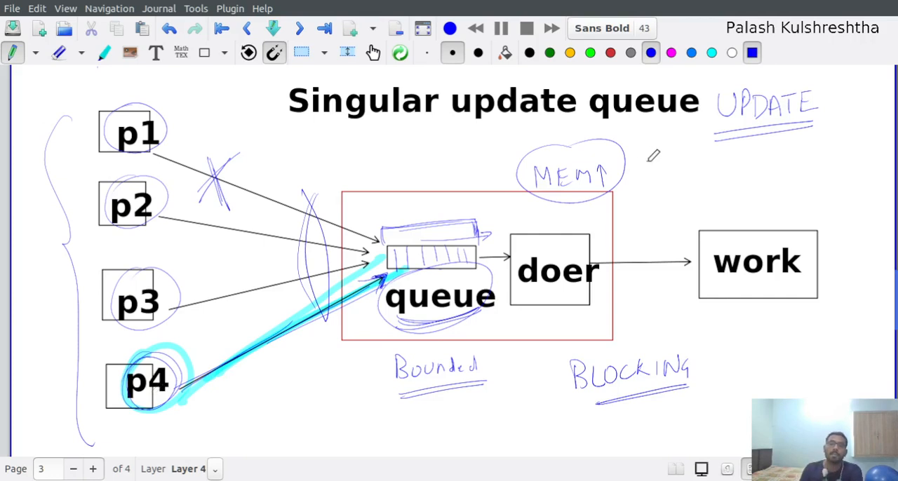
{"action": "left_click_drag", "start_coordinate": [621, 172], "coordinate": [666, 150]}
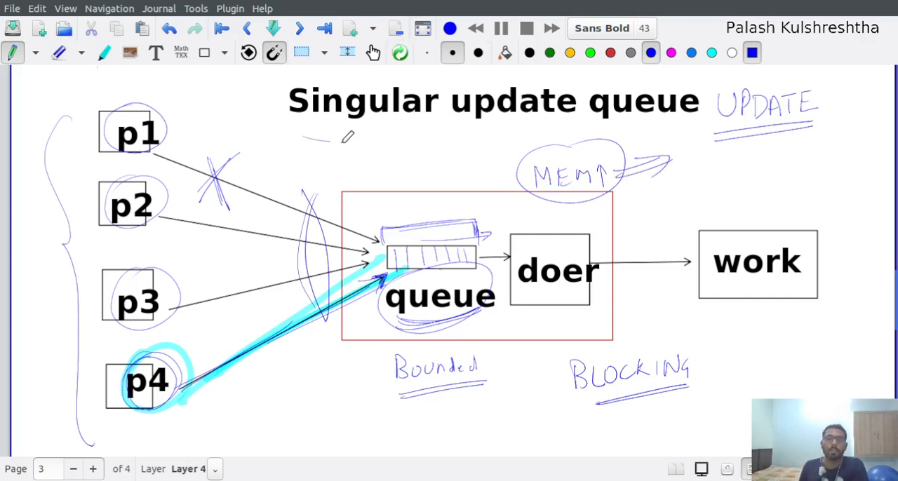
{"action": "left_click_drag", "start_coordinate": [303, 138], "coordinate": [536, 126]}
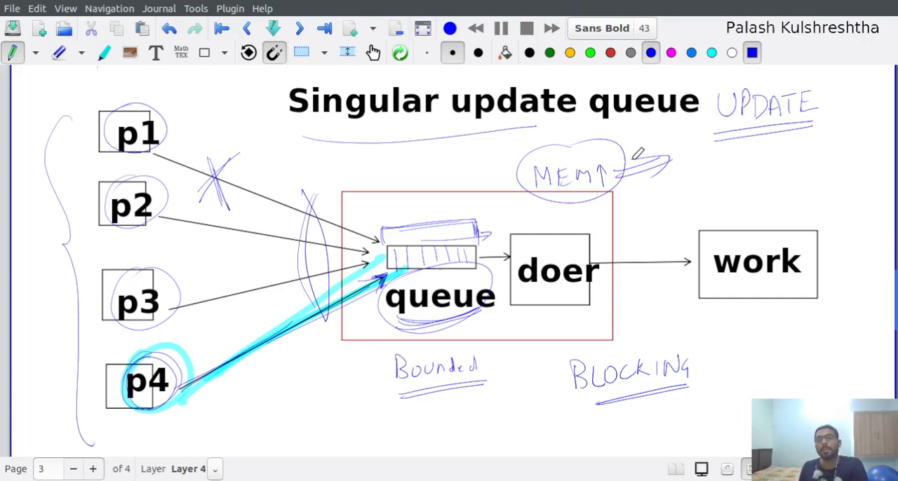